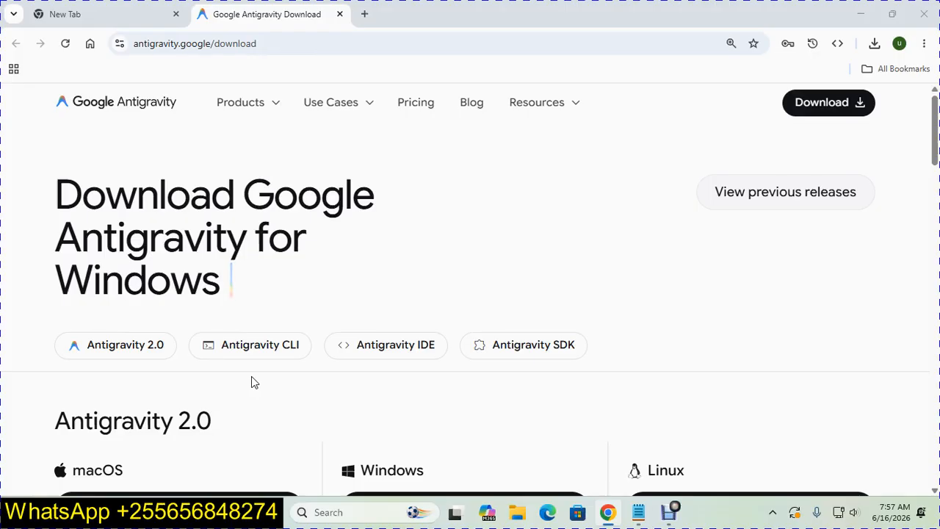
Step: Look through the Antigravity download page for the available products and their macOS, Windows and Linux versions
scroll(251, 382, down, 5)
scroll(266, 381, down, 5)
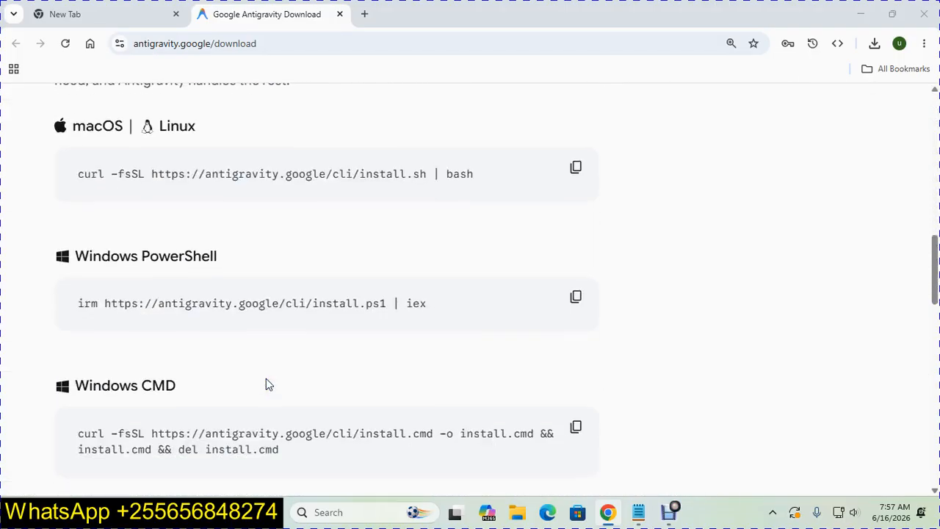
scroll(266, 378, down, 5)
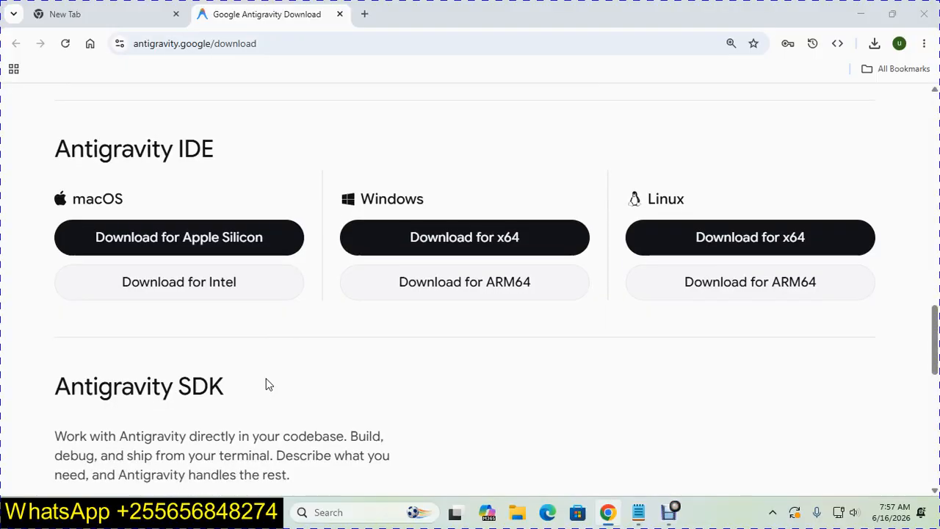
scroll(265, 381, down, 10)
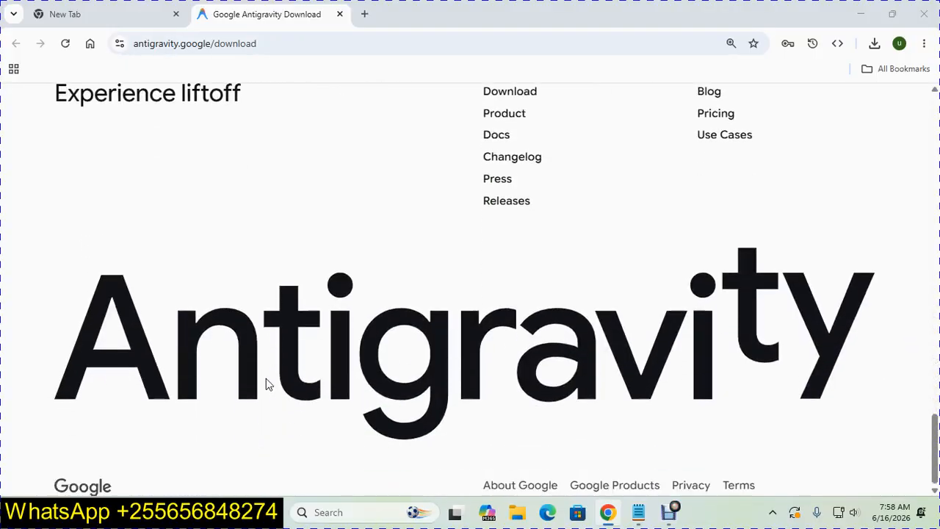
scroll(279, 374, up, 4)
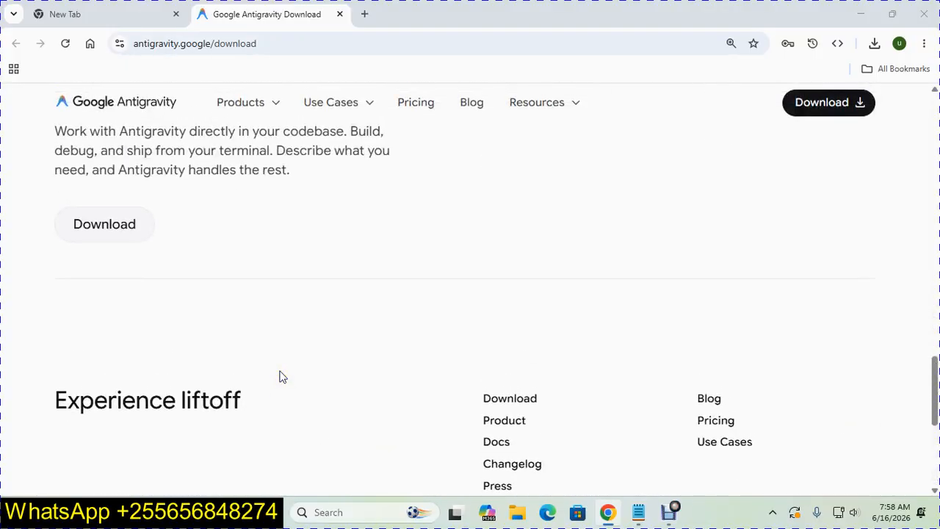
scroll(279, 376, up, 5)
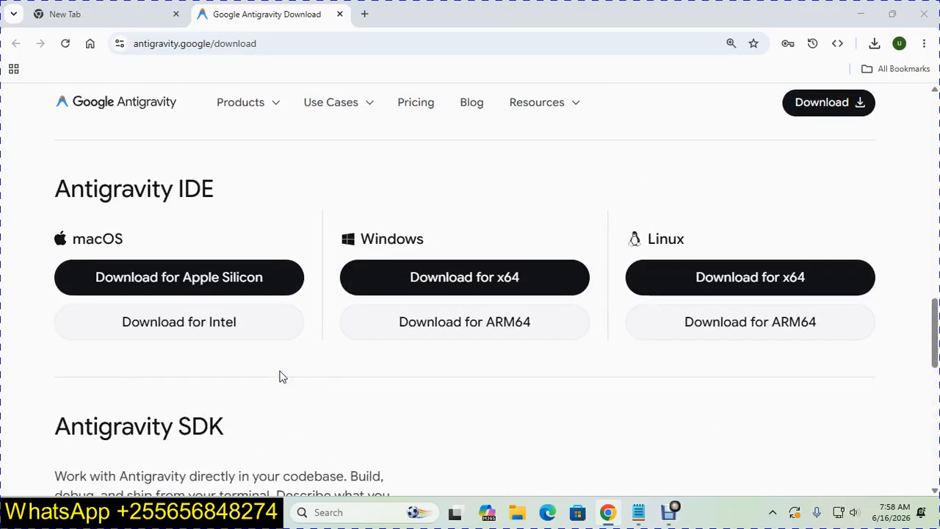
scroll(279, 376, up, 15)
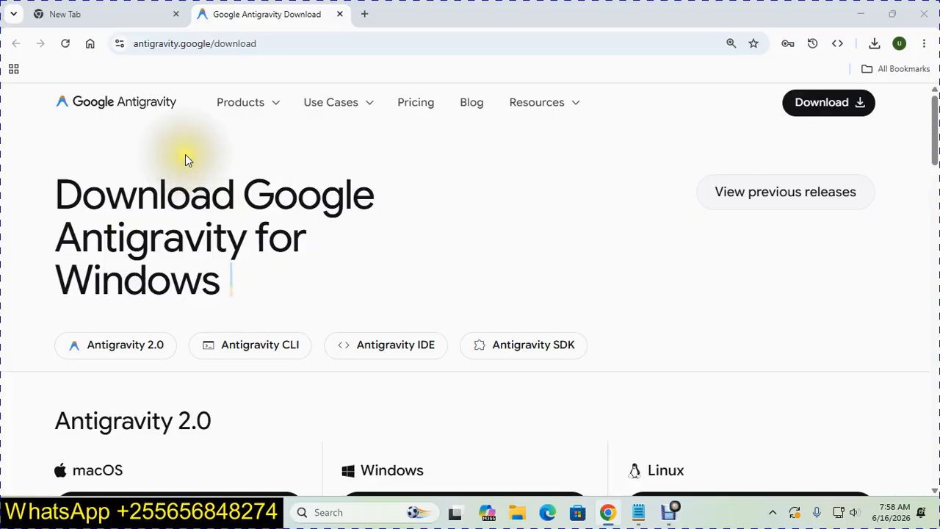
Step: Search Google for "google antigravity" in the empty browser tab and open the official Google Antigravity site
click(112, 13)
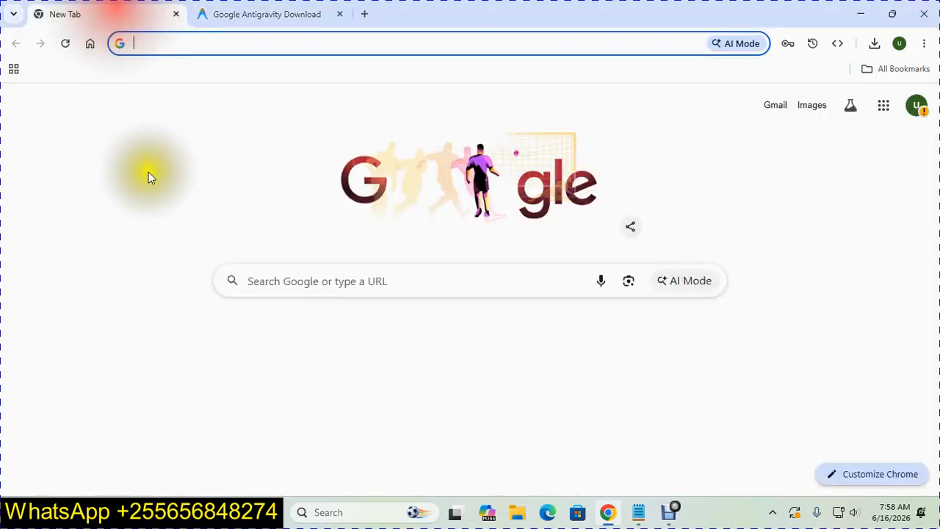
click(329, 288)
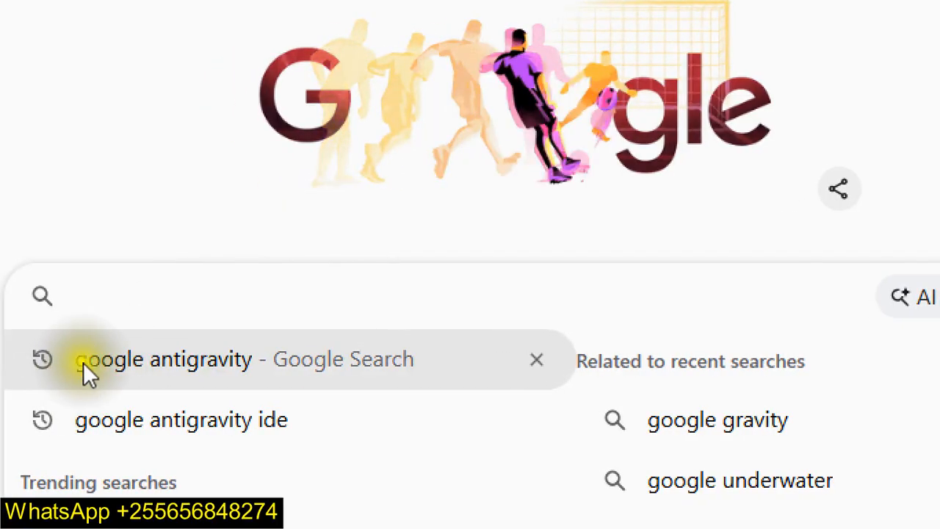
text(goo)
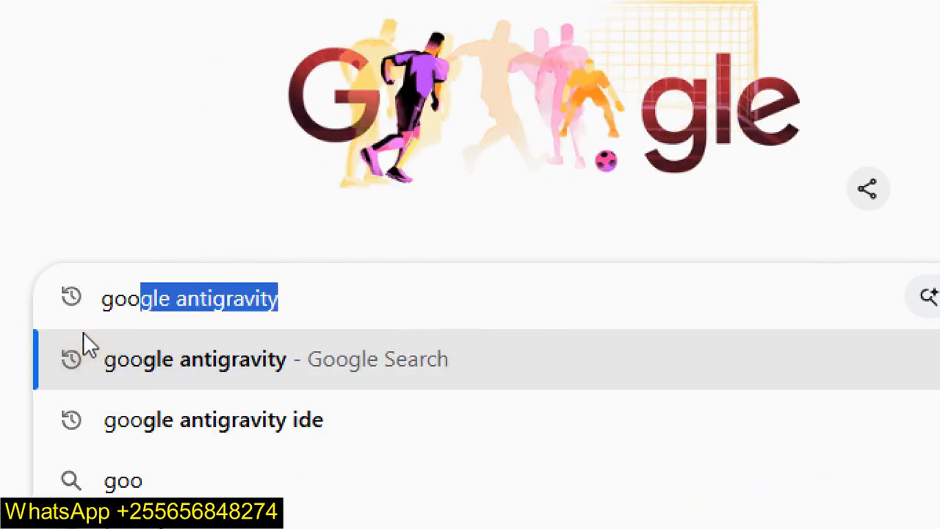
click(365, 314)
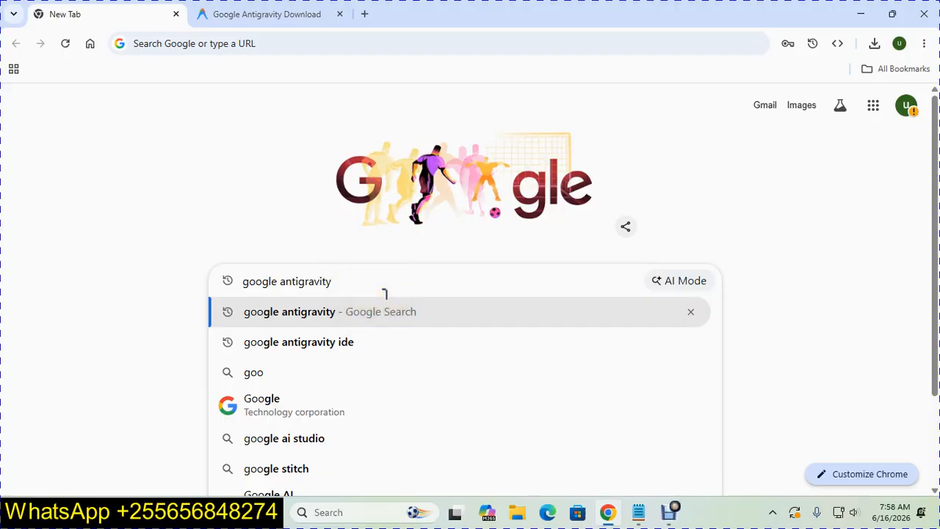
key(Return)
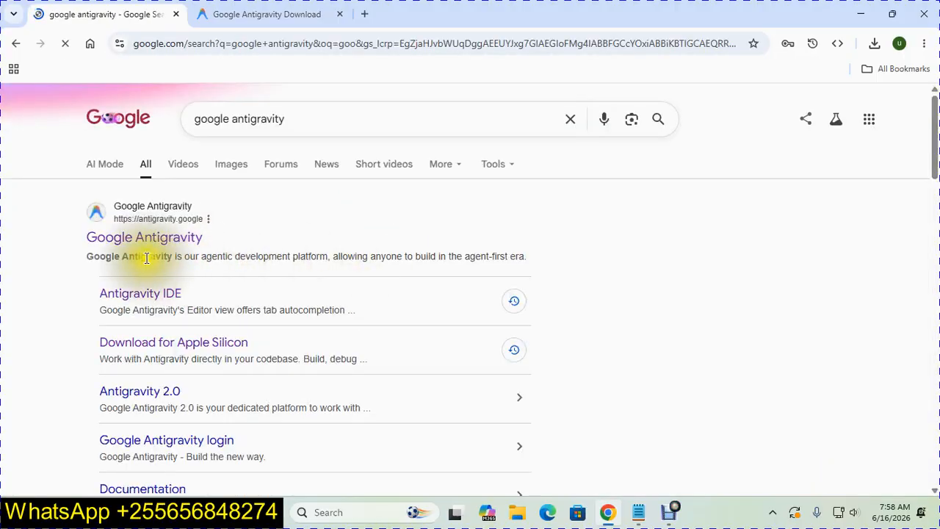
click(215, 220)
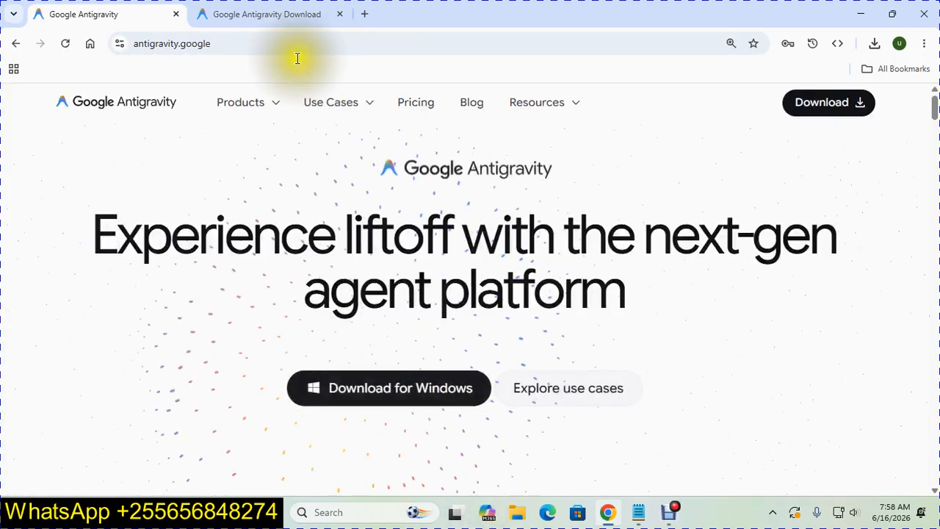
Step: Compare with the download page already open, and open the same download page from the Antigravity home page
click(279, 16)
scroll(340, 261, down, 2)
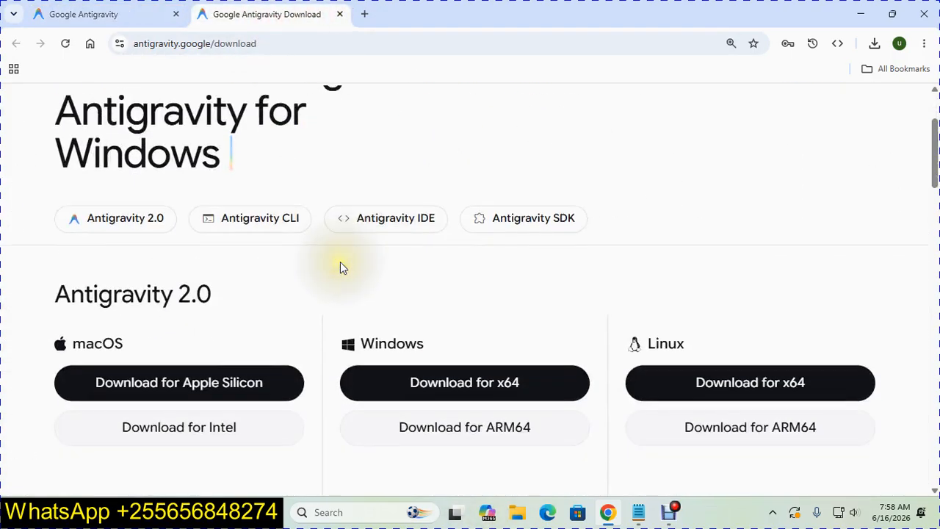
click(150, 13)
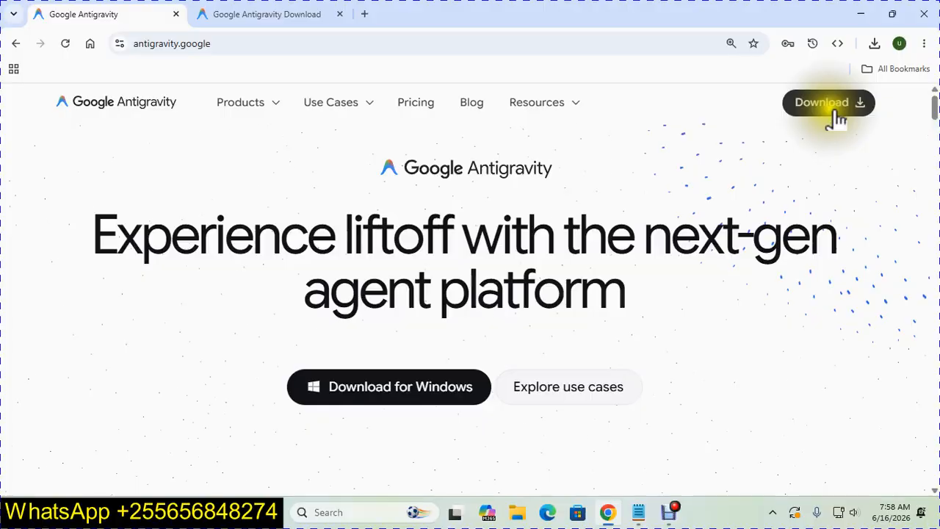
click(835, 118)
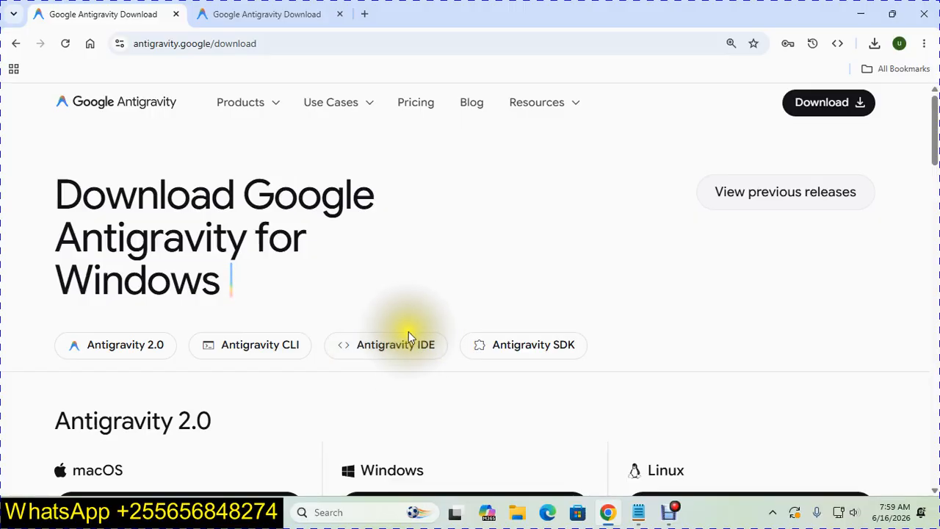
Step: Find the Antigravity IDE section on the download page and download its Windows x64 installer
scroll(408, 334, down, 3)
scroll(410, 335, down, 13)
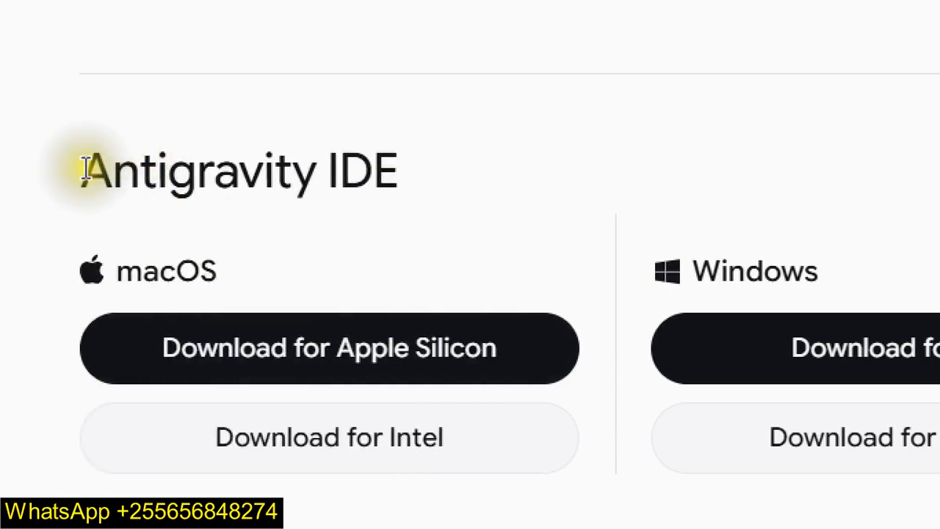
drag(86, 169, 428, 181)
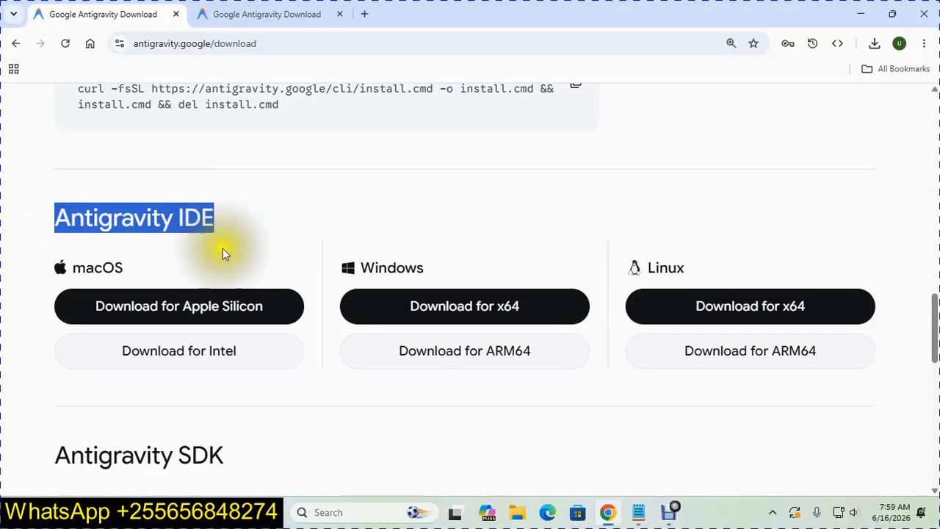
click(268, 221)
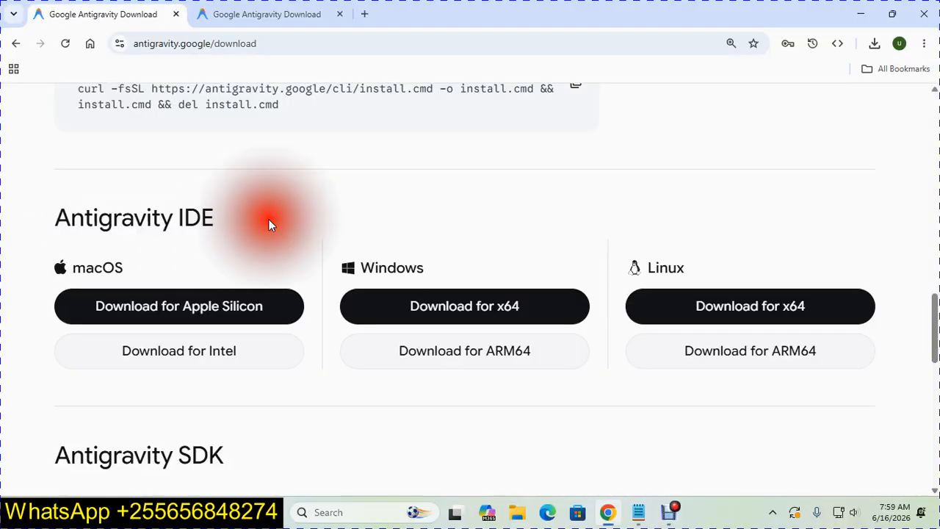
scroll(285, 219, up, 12)
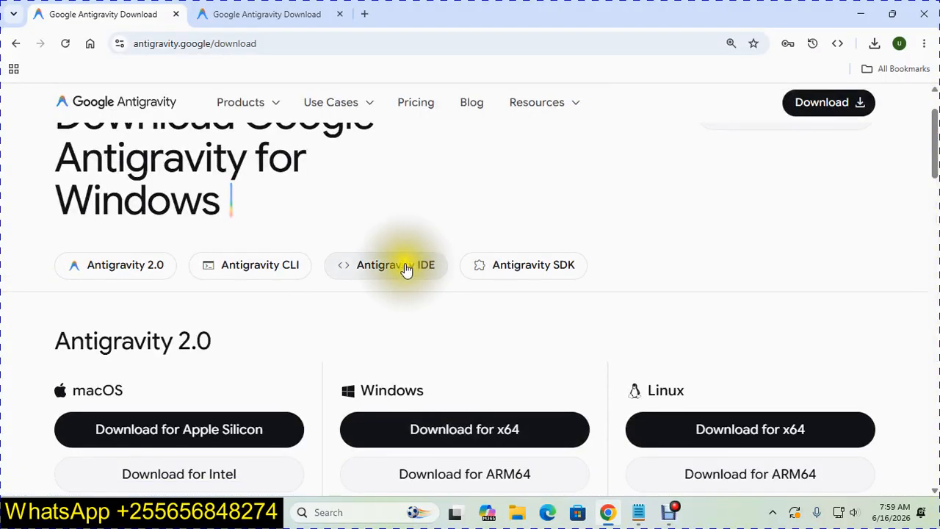
click(406, 266)
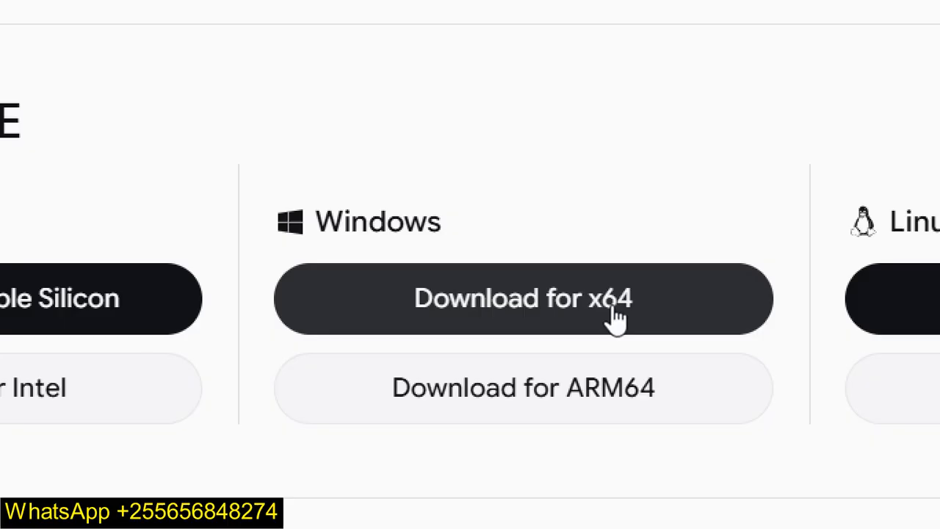
click(619, 319)
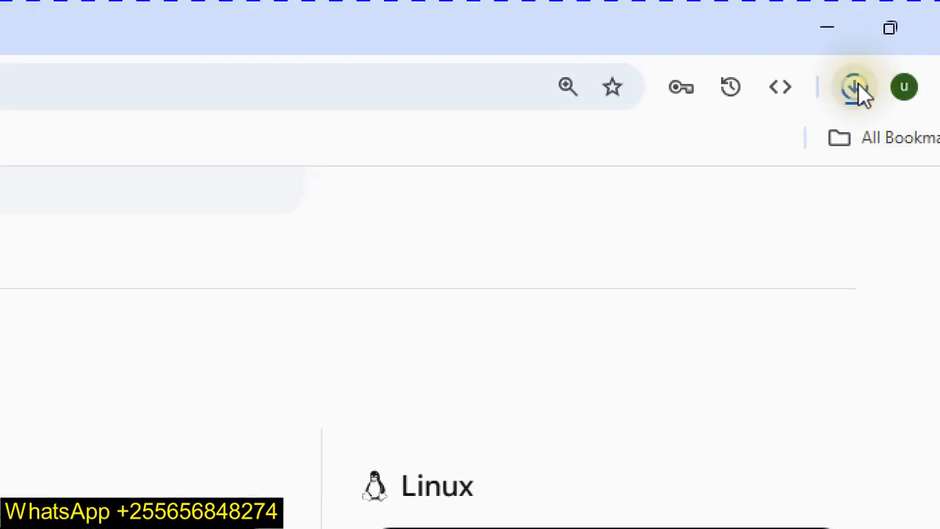
Step: Check the browser's recent downloads and run the Antigravity IDE installer from the Downloads folder in File Explorer
click(856, 86)
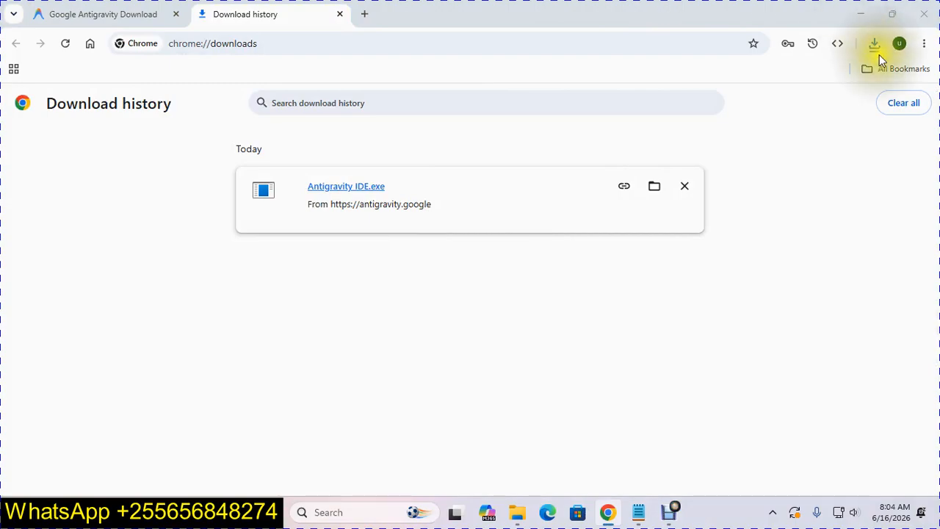
click(851, 72)
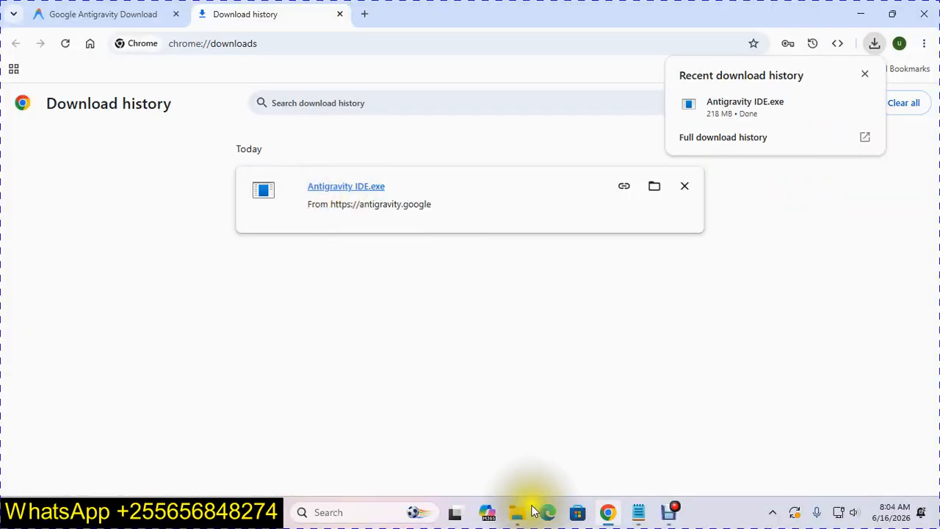
click(520, 516)
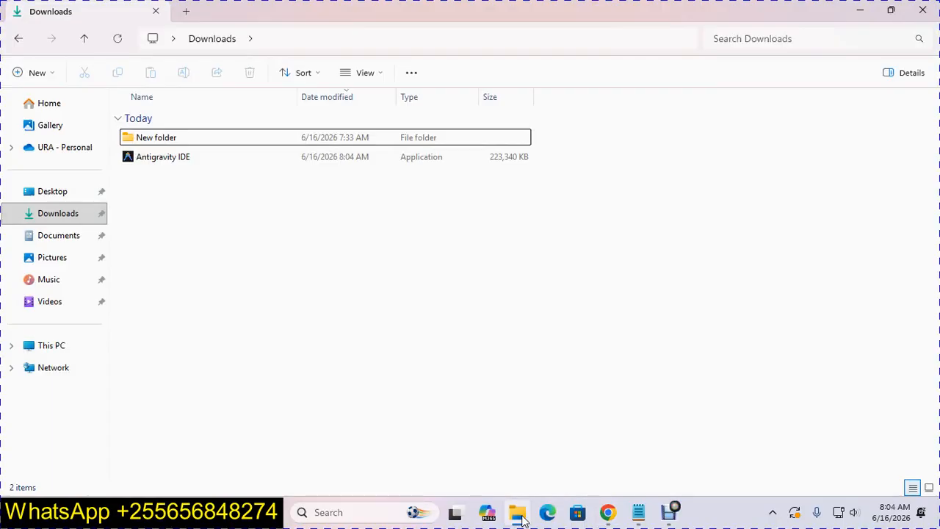
click(150, 137)
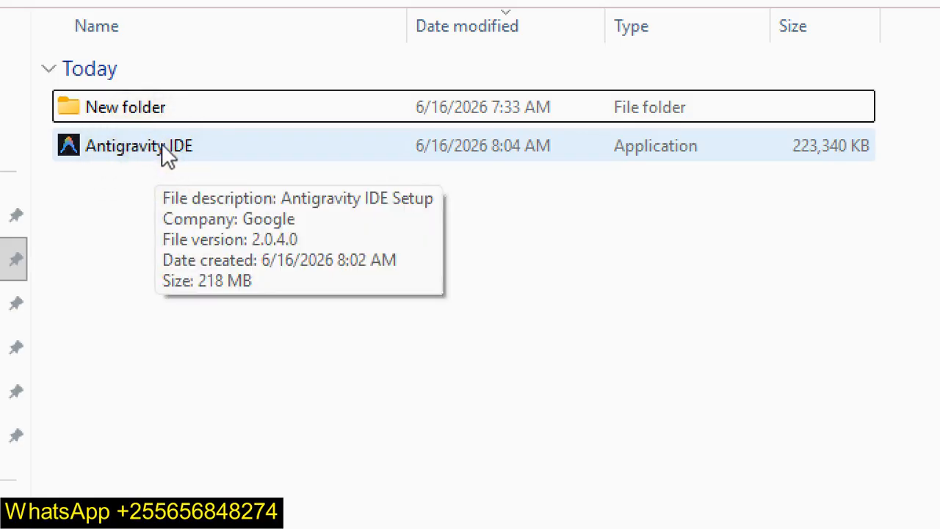
double_click(162, 144)
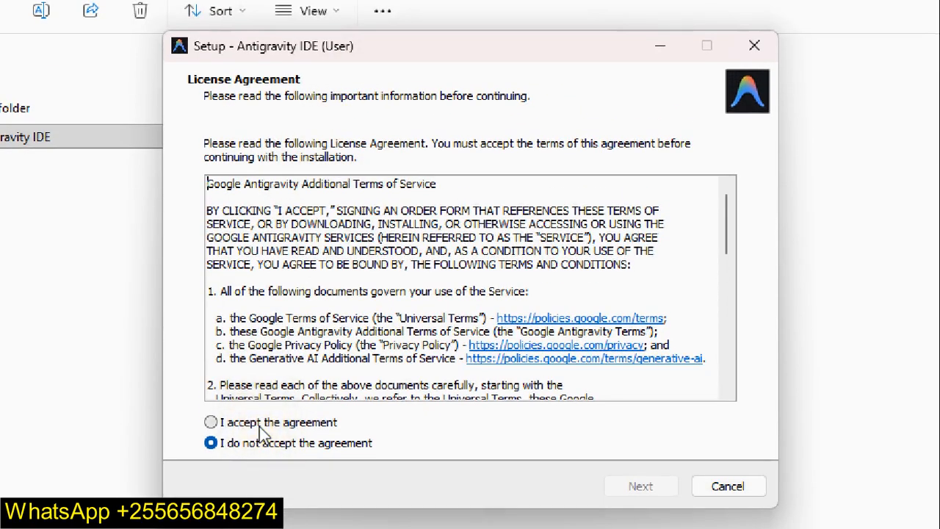
Step: Accept the license agreement and keep the default installation folder and Start Menu folder for Antigravity IDE
click(259, 427)
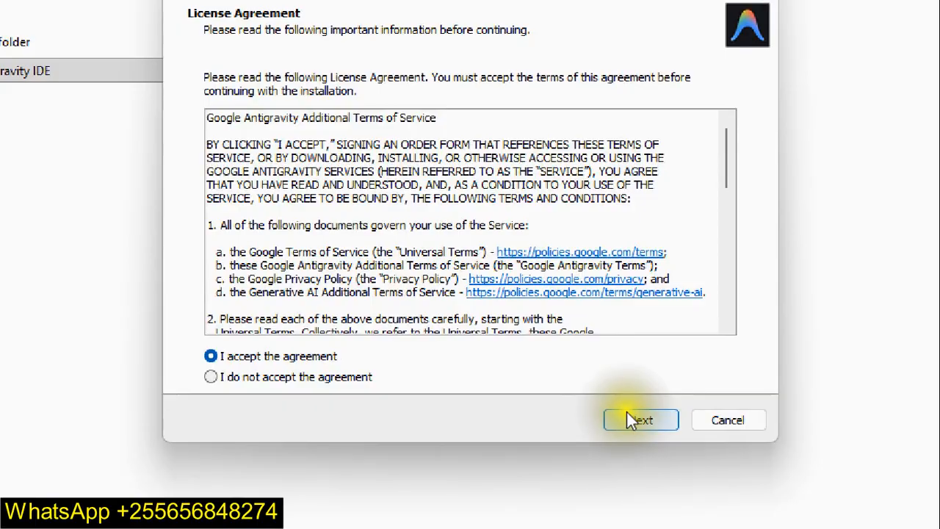
click(627, 415)
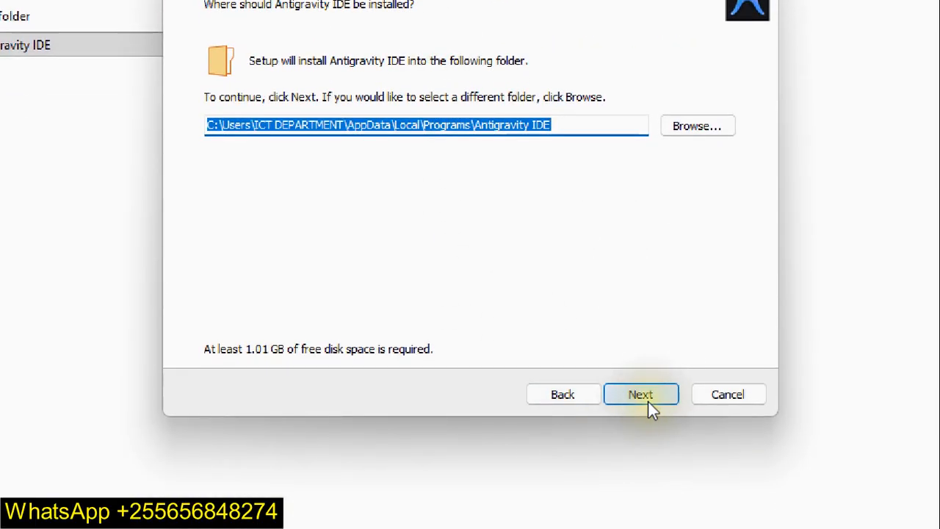
click(645, 474)
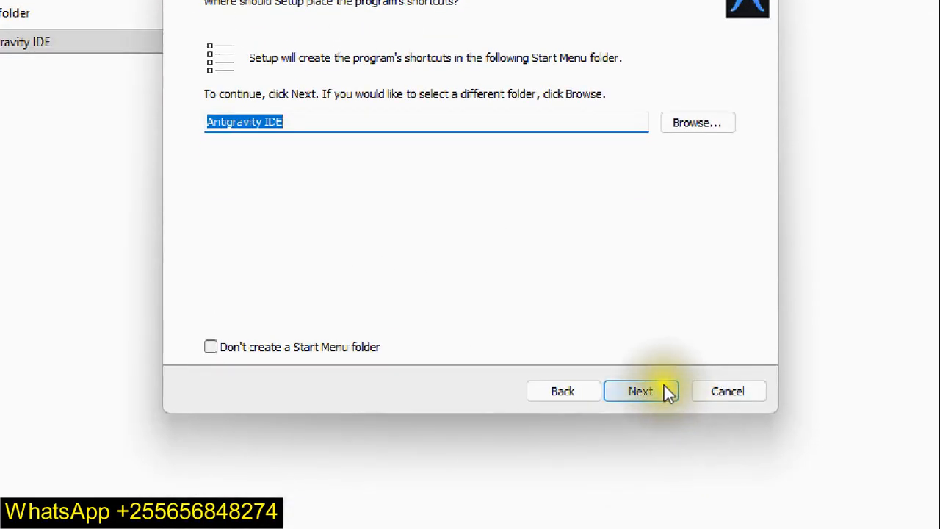
click(663, 383)
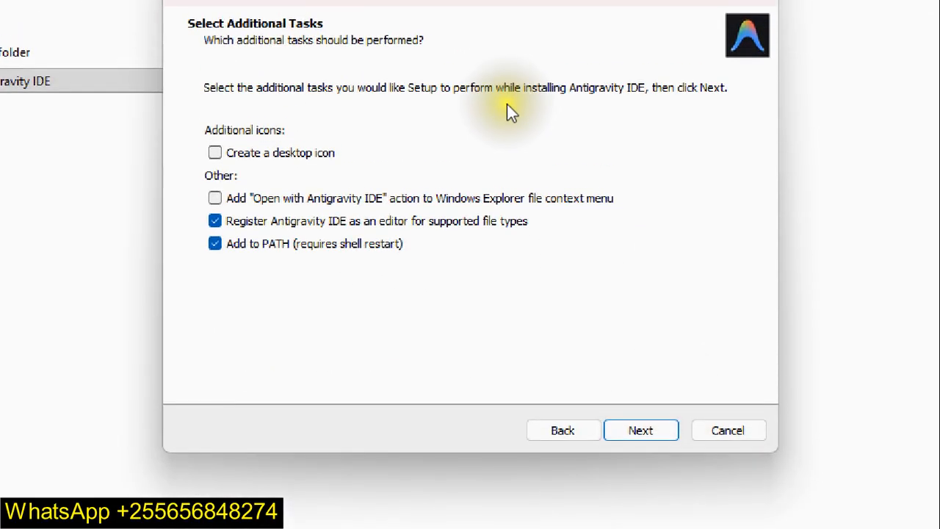
Step: Enable creating a desktop icon, keep the other additional tasks as set, and install Antigravity IDE
click(214, 186)
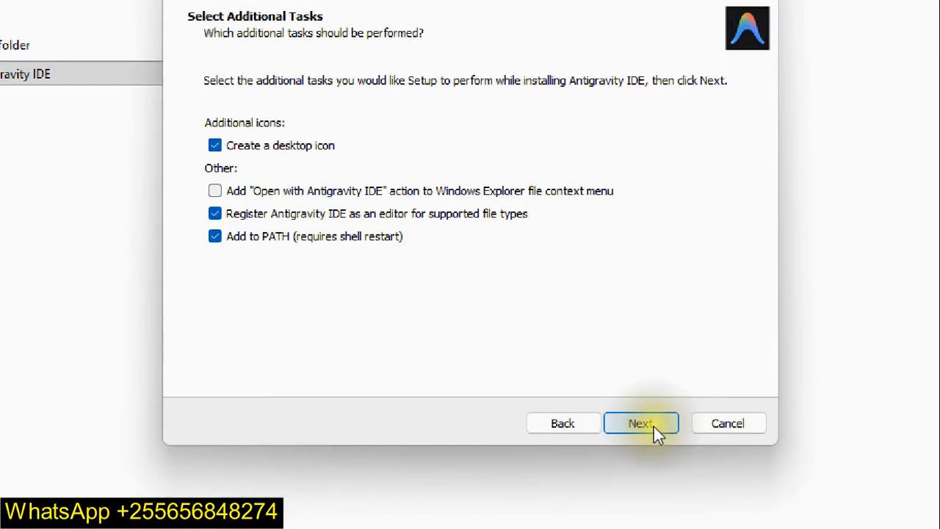
click(652, 465)
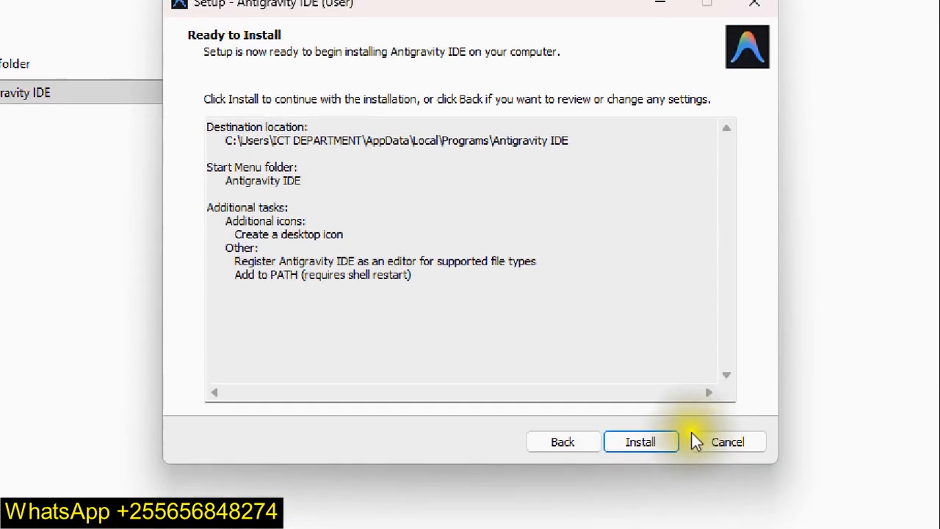
click(657, 424)
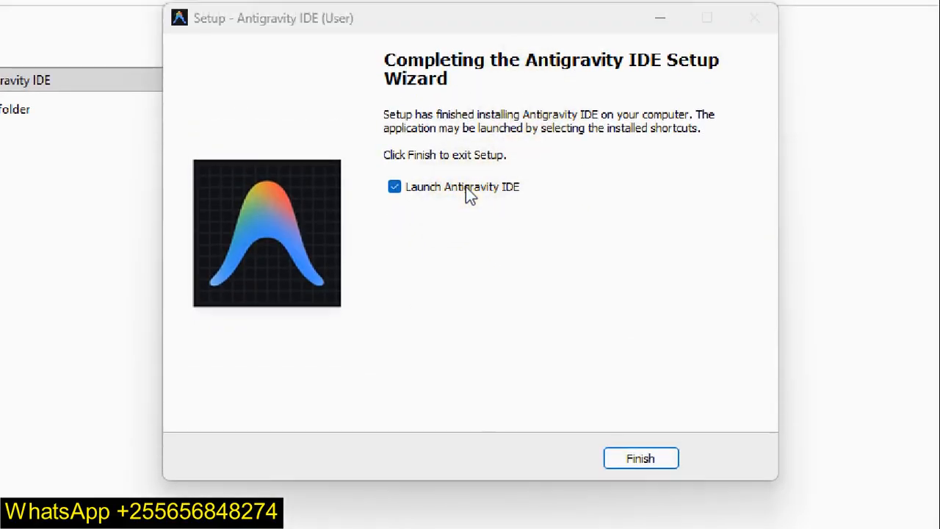
Step: Finish the setup wizard with Launch Antigravity IDE enabled and start signing in with Google from the welcome screen
click(641, 428)
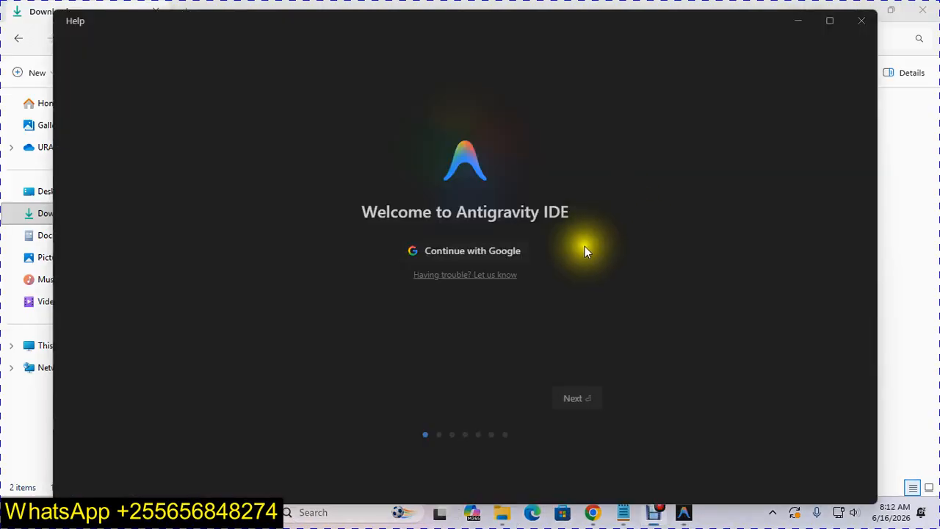
click(460, 250)
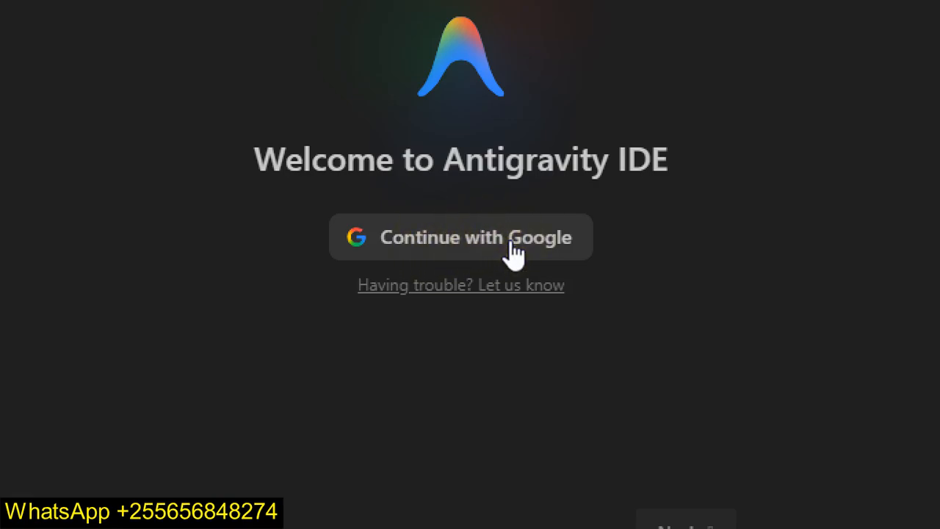
click(511, 255)
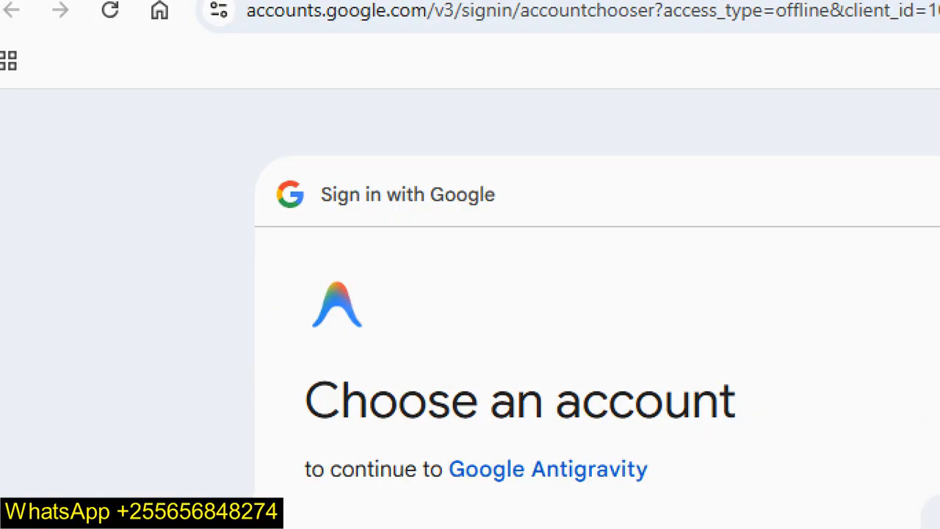
Step: Choose the Google account, confirm signing in to Google Antigravity, and return to Antigravity IDE from the browser
click(932, 518)
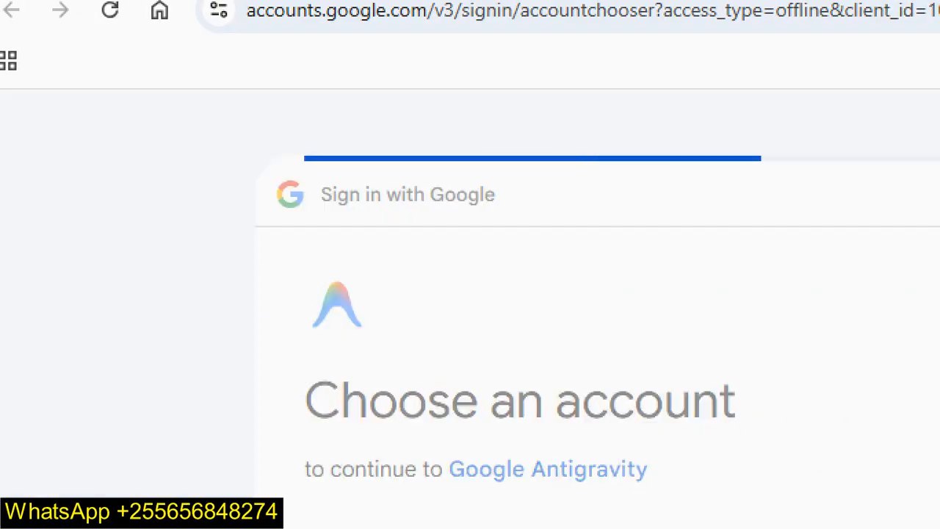
click(553, 217)
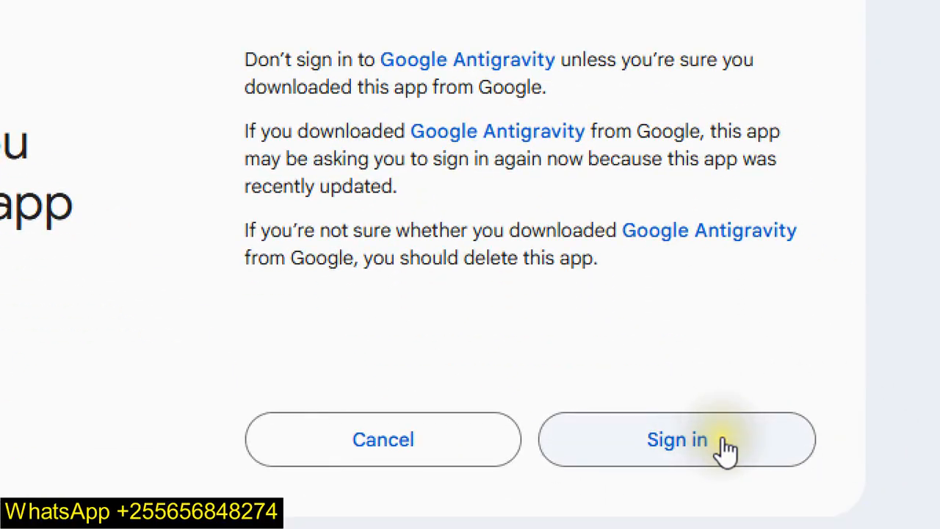
click(724, 441)
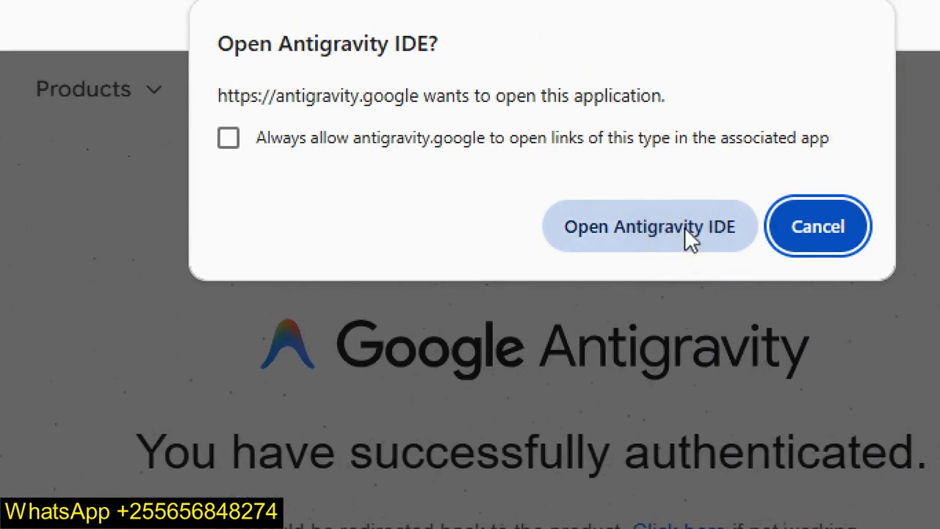
click(686, 229)
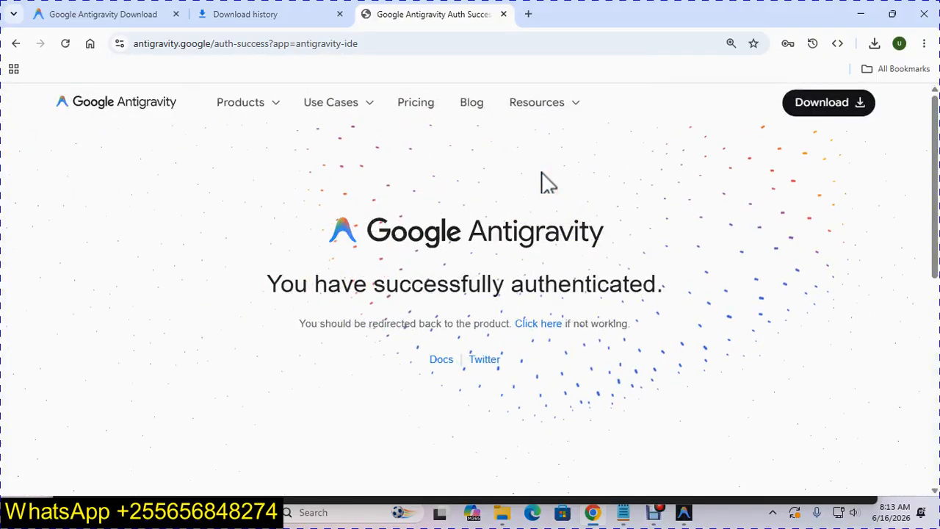
click(682, 514)
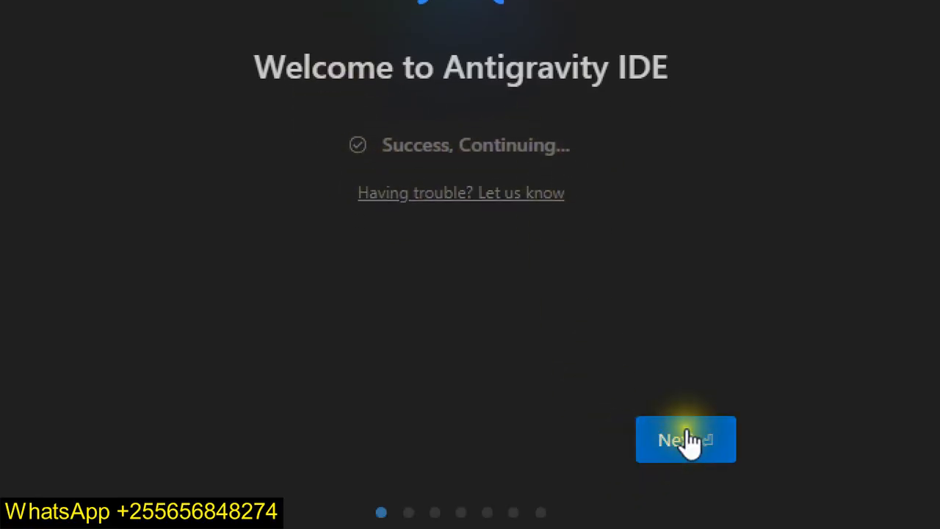
Step: Continue the onboarding with the Start fresh setup flow and the Light Modern theme
click(688, 443)
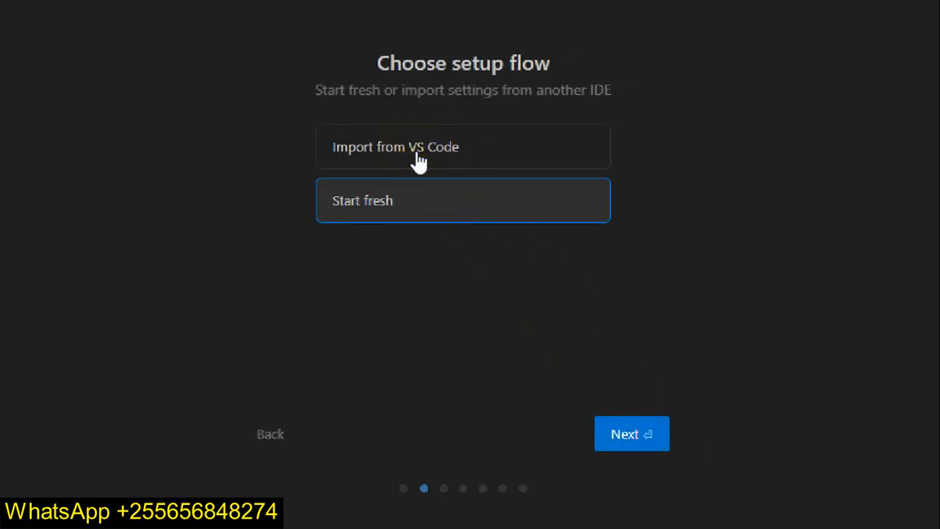
click(396, 209)
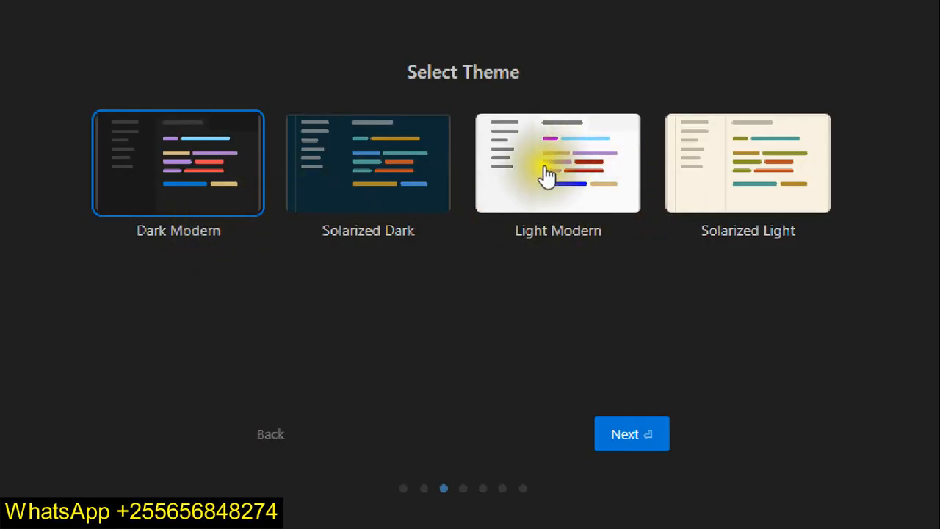
click(552, 192)
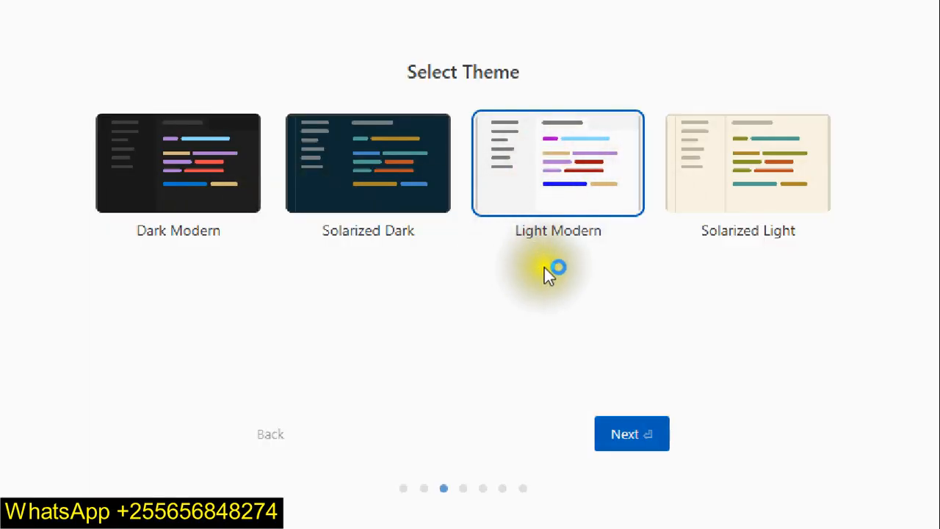
click(632, 434)
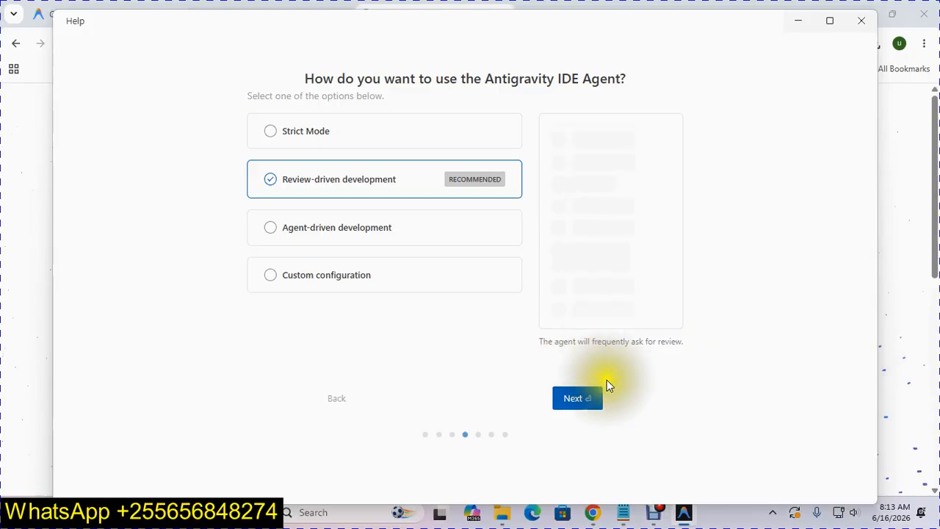
Step: Complete onboarding with Review-driven development, Normal keybindings, Recommended extensions, none of the optional add-ons such as Android or Firebase, and the preset data-use choices
click(586, 397)
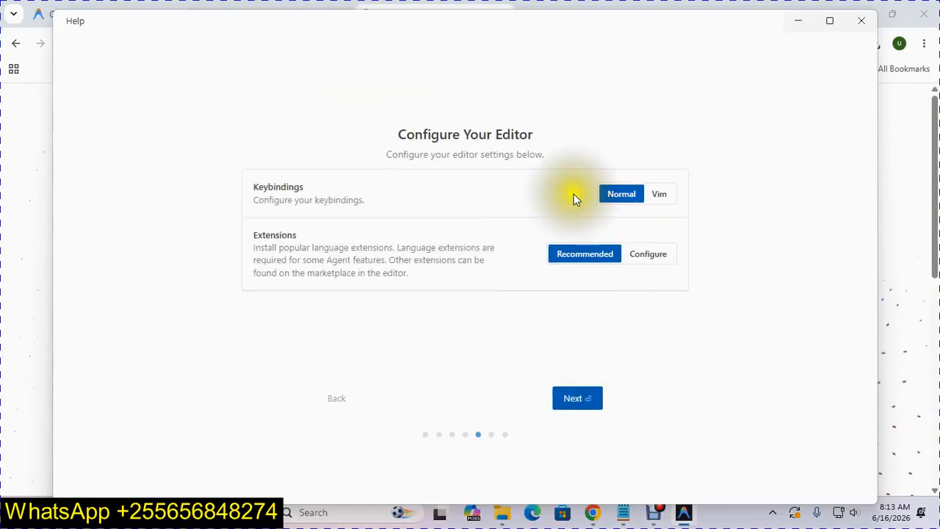
click(570, 400)
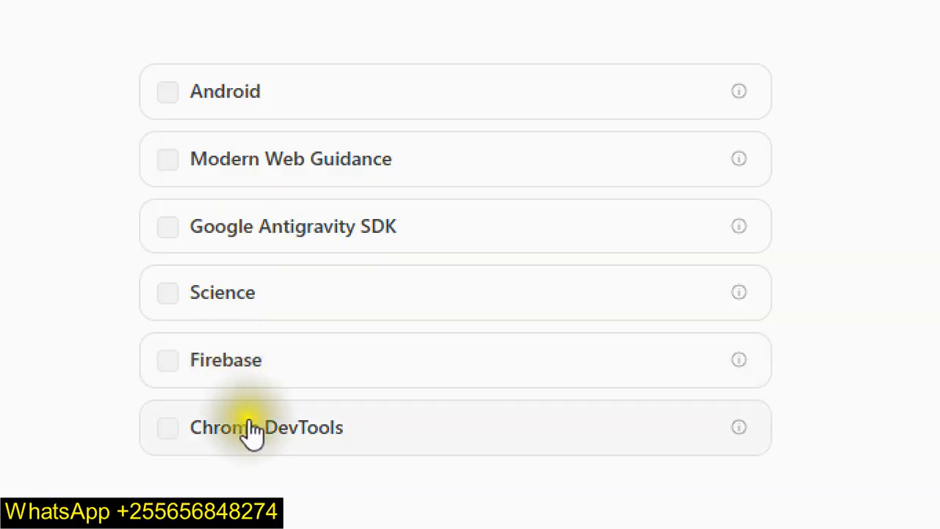
scroll(251, 436, down, 2)
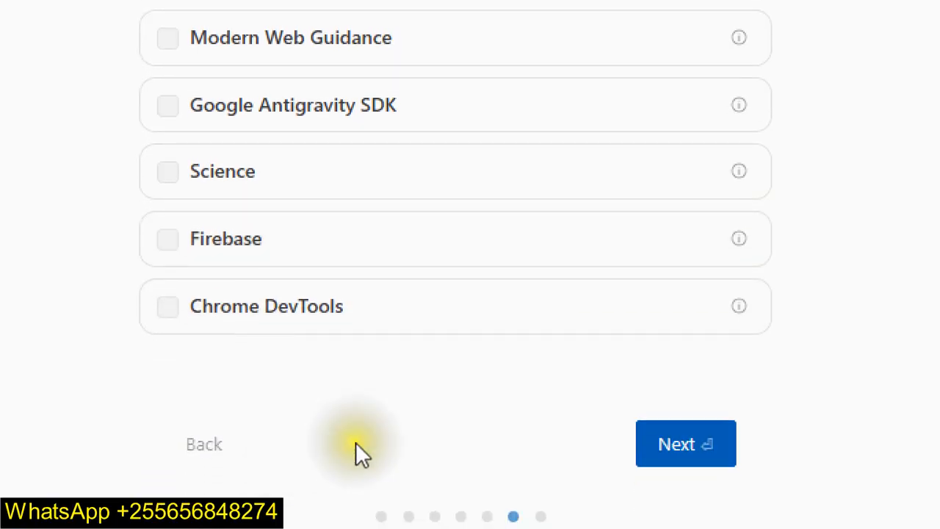
click(677, 449)
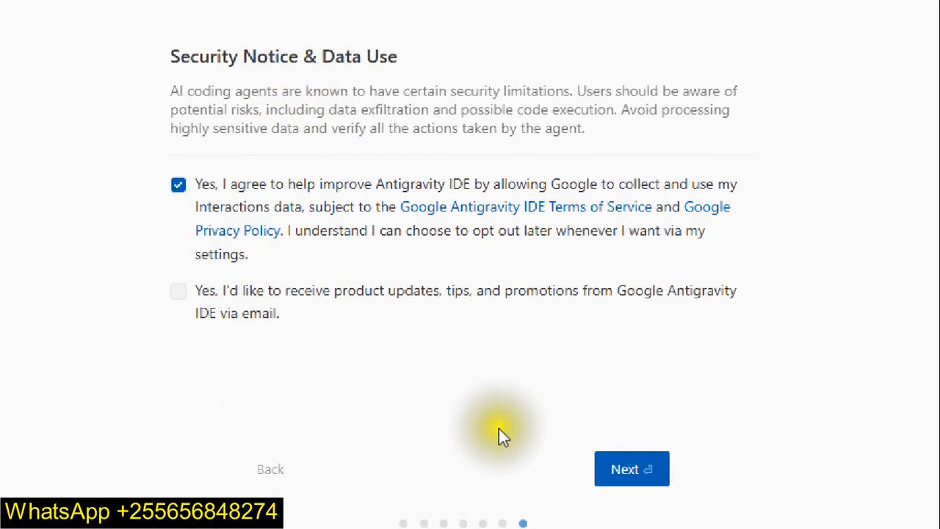
click(621, 490)
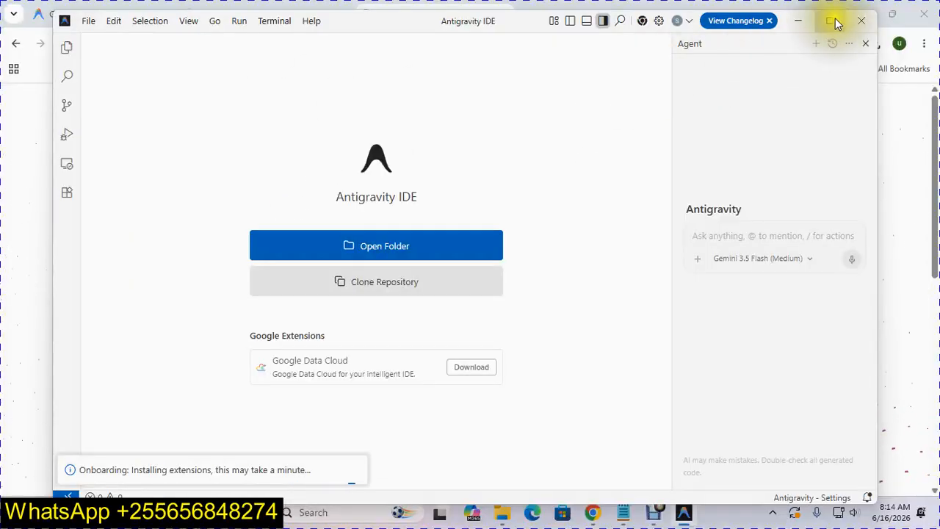
Step: Maximize the Antigravity IDE window and open the profile options to check which Google account is signed in
click(834, 21)
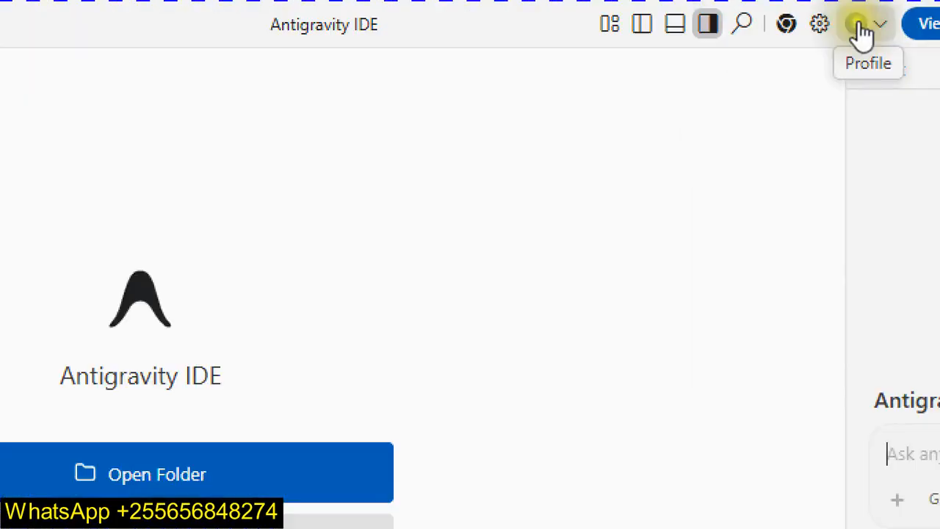
click(858, 29)
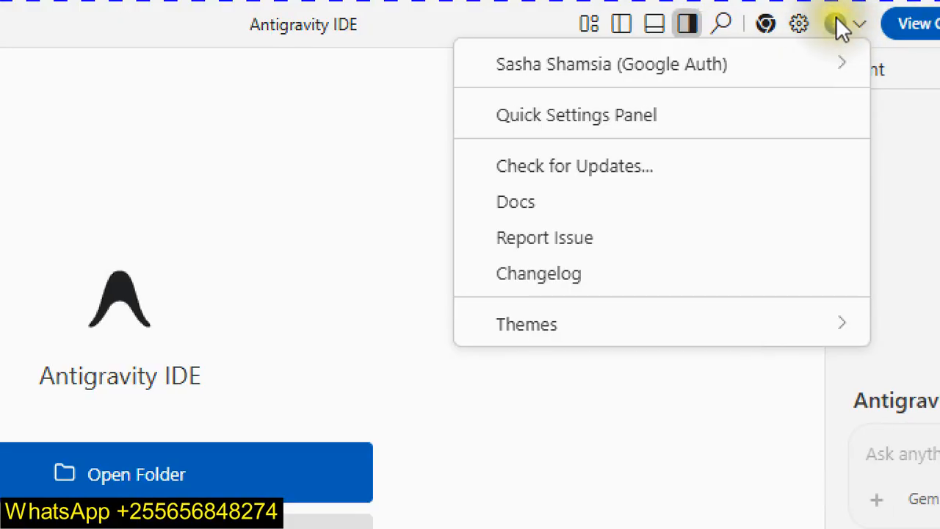
mouse_move(634, 79)
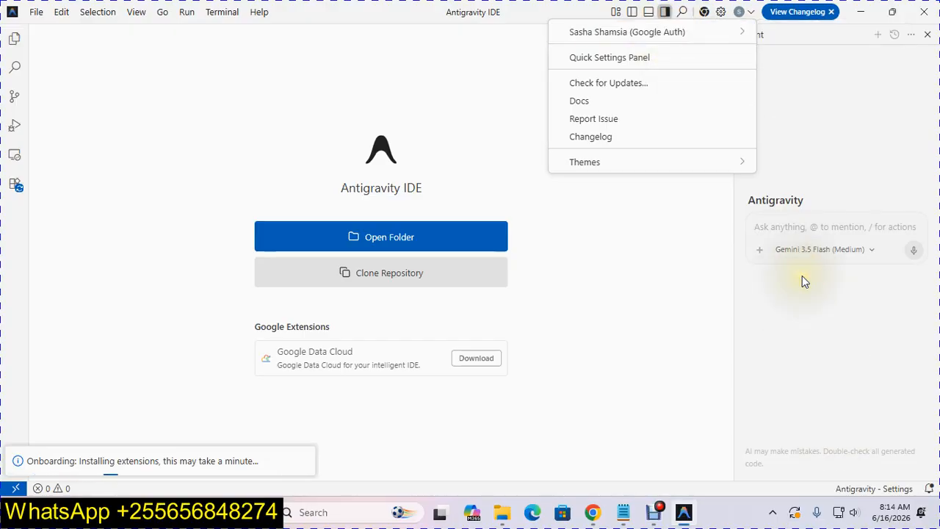
Step: Send the message "hi" to the Antigravity agent using Gemini 3.5 Flash (Medium) and highlight its reply
click(808, 225)
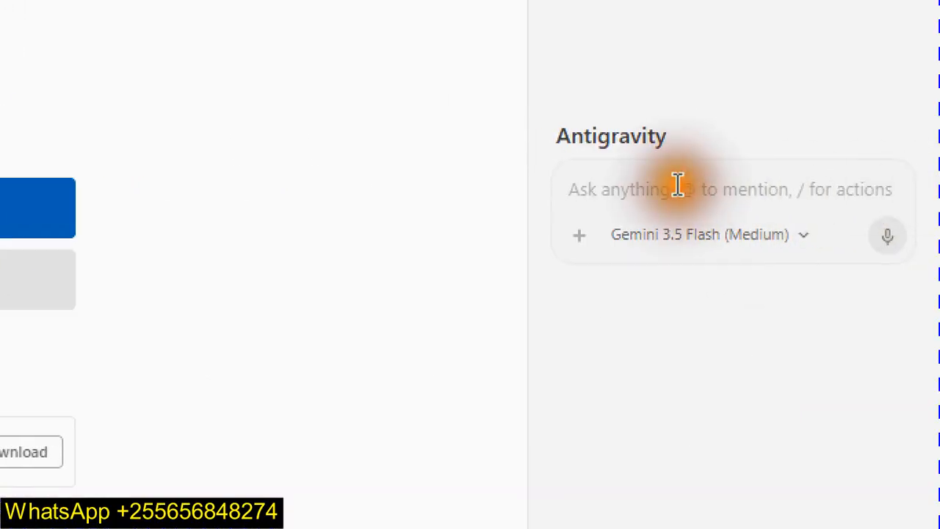
click(678, 185)
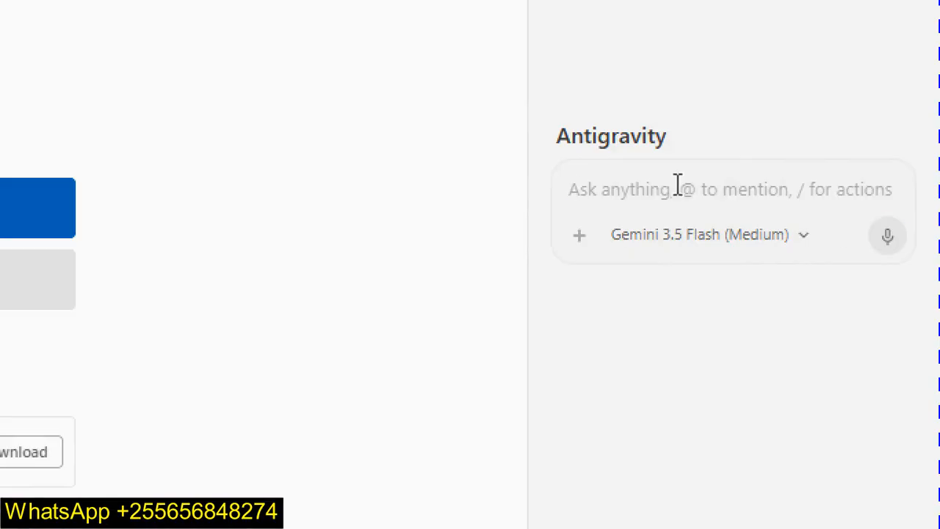
text(hi)
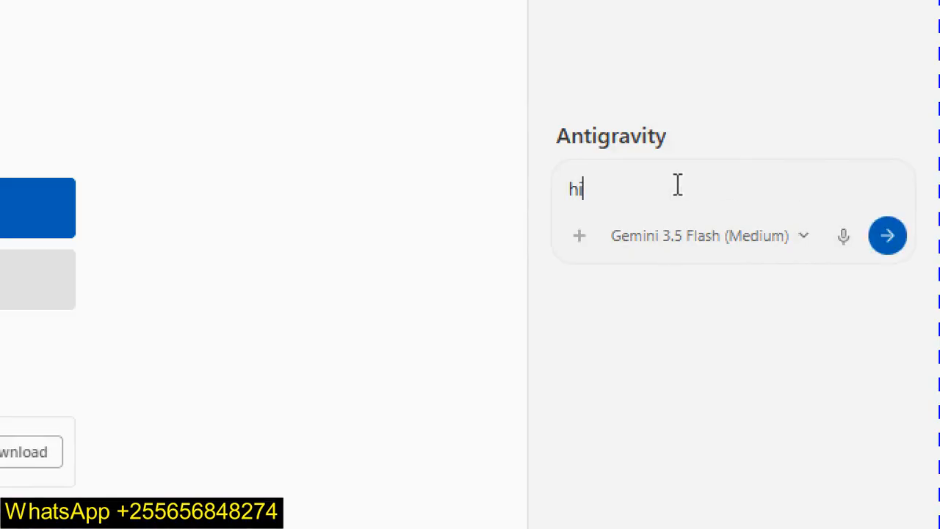
click(888, 239)
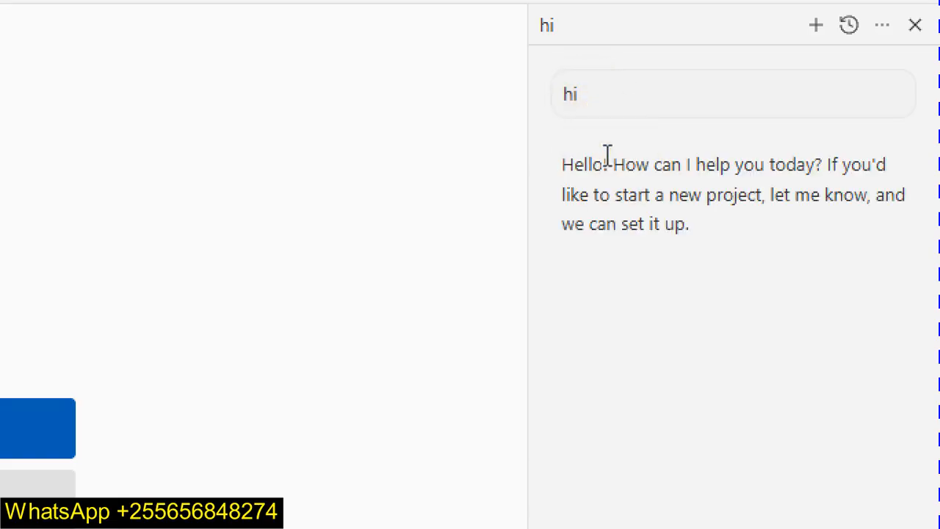
drag(565, 168, 631, 204)
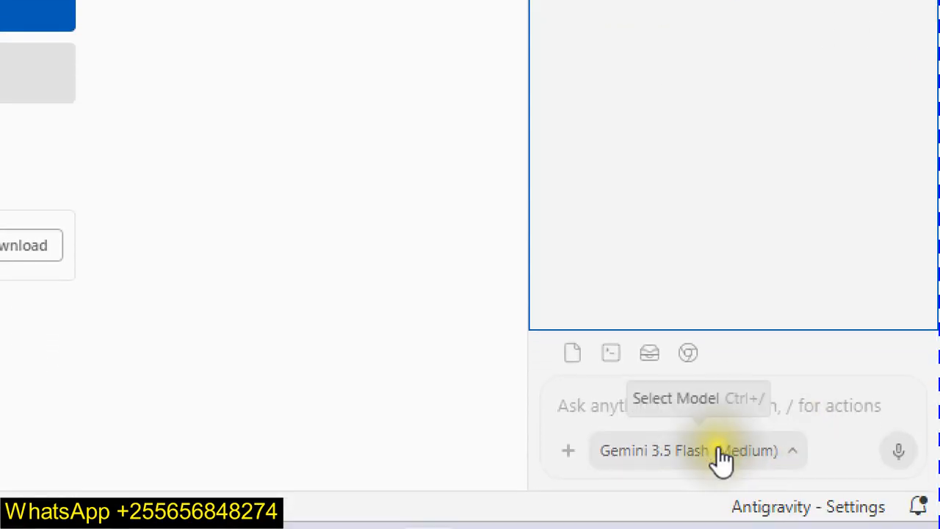
Step: Review the AI models available to the agent, then close the model list without choosing another one
click(727, 455)
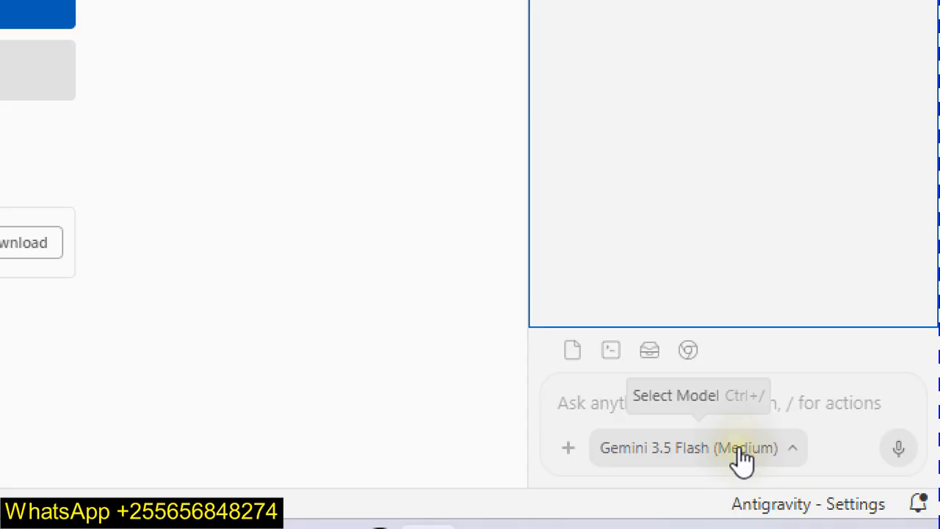
click(742, 458)
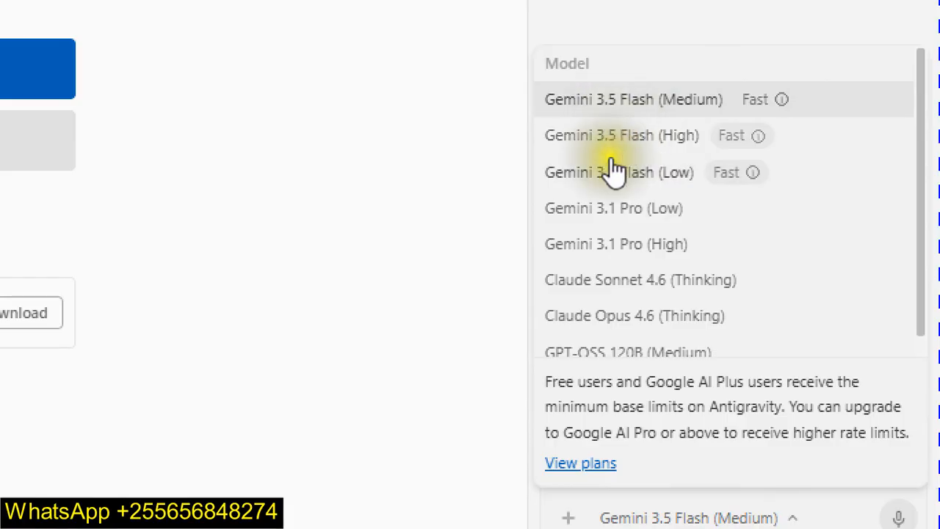
scroll(624, 299, down, 1)
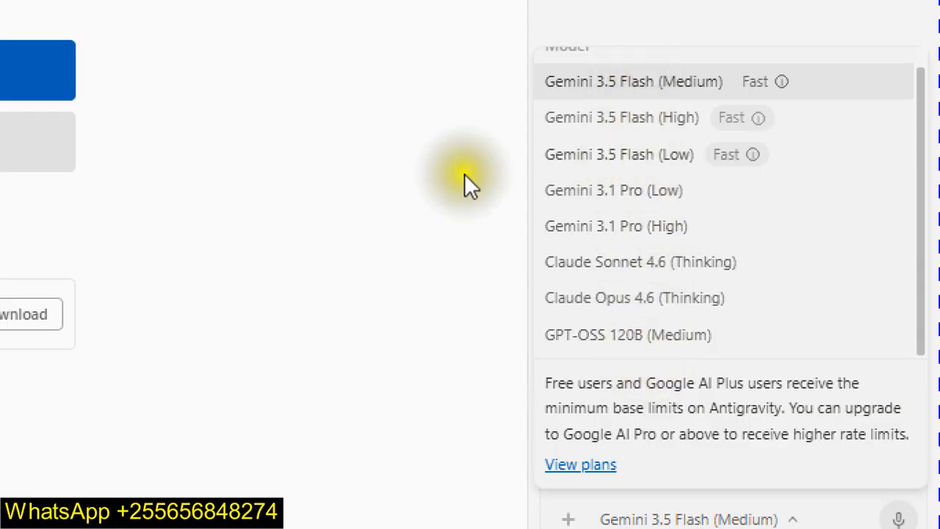
click(494, 82)
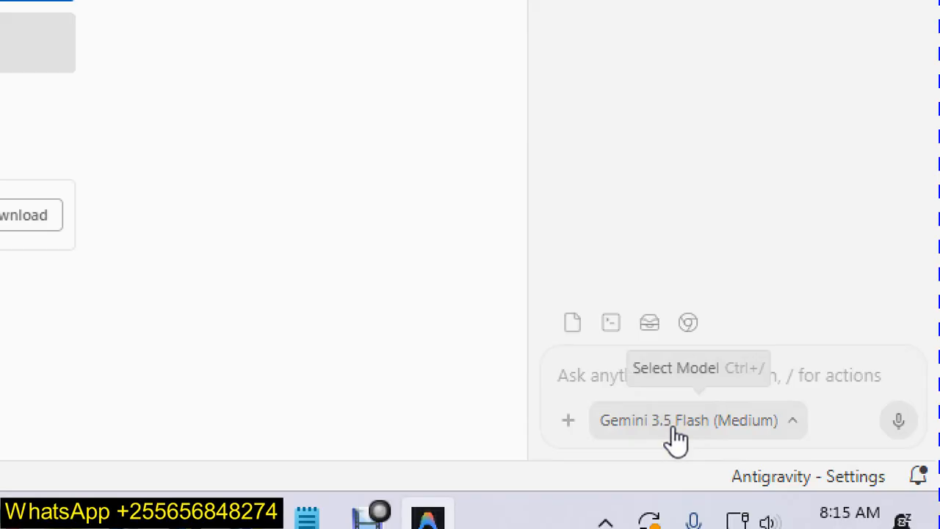
click(675, 439)
click(483, 129)
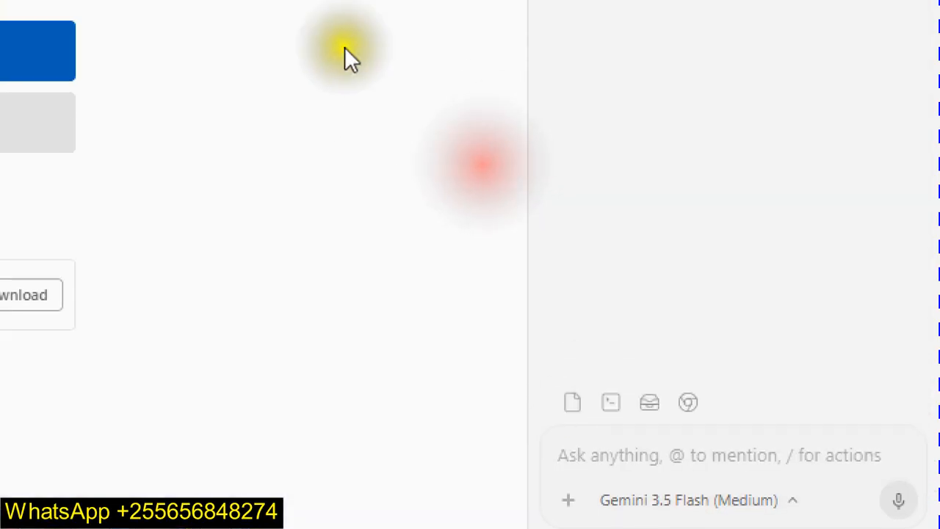